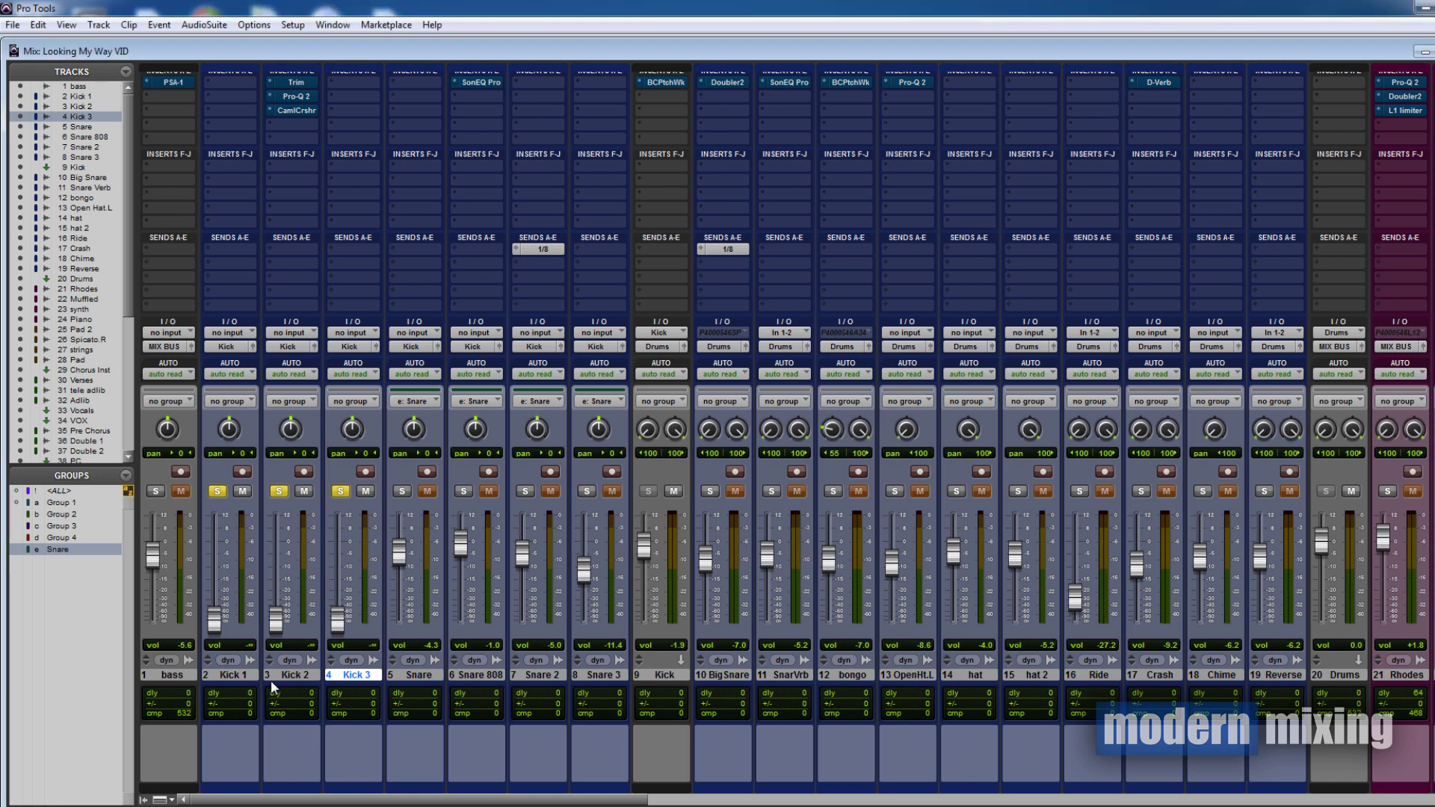
- Audition Kick 1 (-5 dB), Kick 2 (-13.5, then -10.1 dB) and Kick 3 (-11.1 dB), then drop Kick 1 to -∞
left_click_drag(220, 625, 215, 555)
left_click_drag(290, 616, 269, 572)
left_click_drag(335, 622, 337, 565)
left_click_drag(281, 624, 329, 658)
left_click_drag(214, 652, 213, 650)
- Select the Kick 1, Kick 2 and Kick 3 tracks, then raise Kick 1 alone and silence it
left_click(238, 672)
left_click(293, 675)
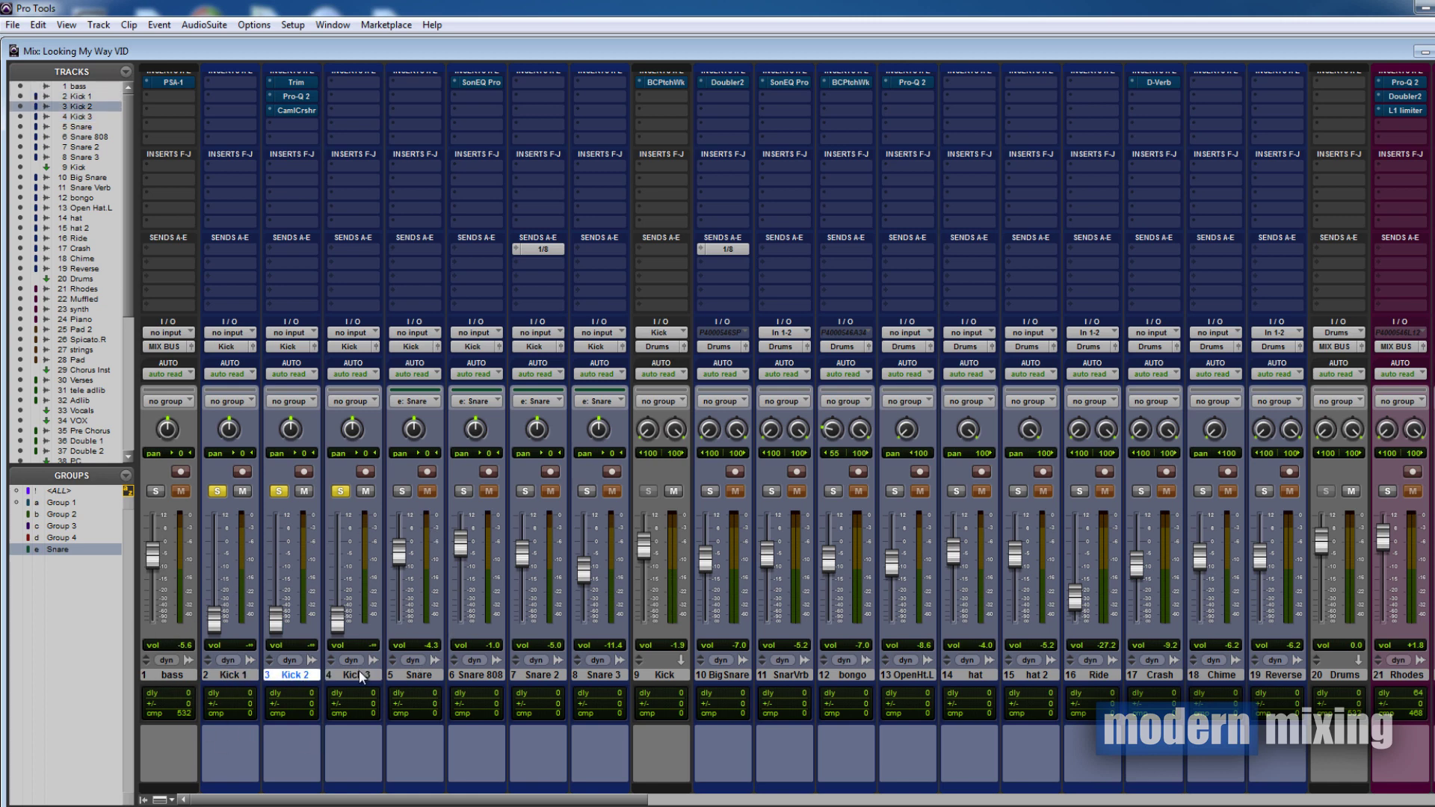
left_click(358, 673)
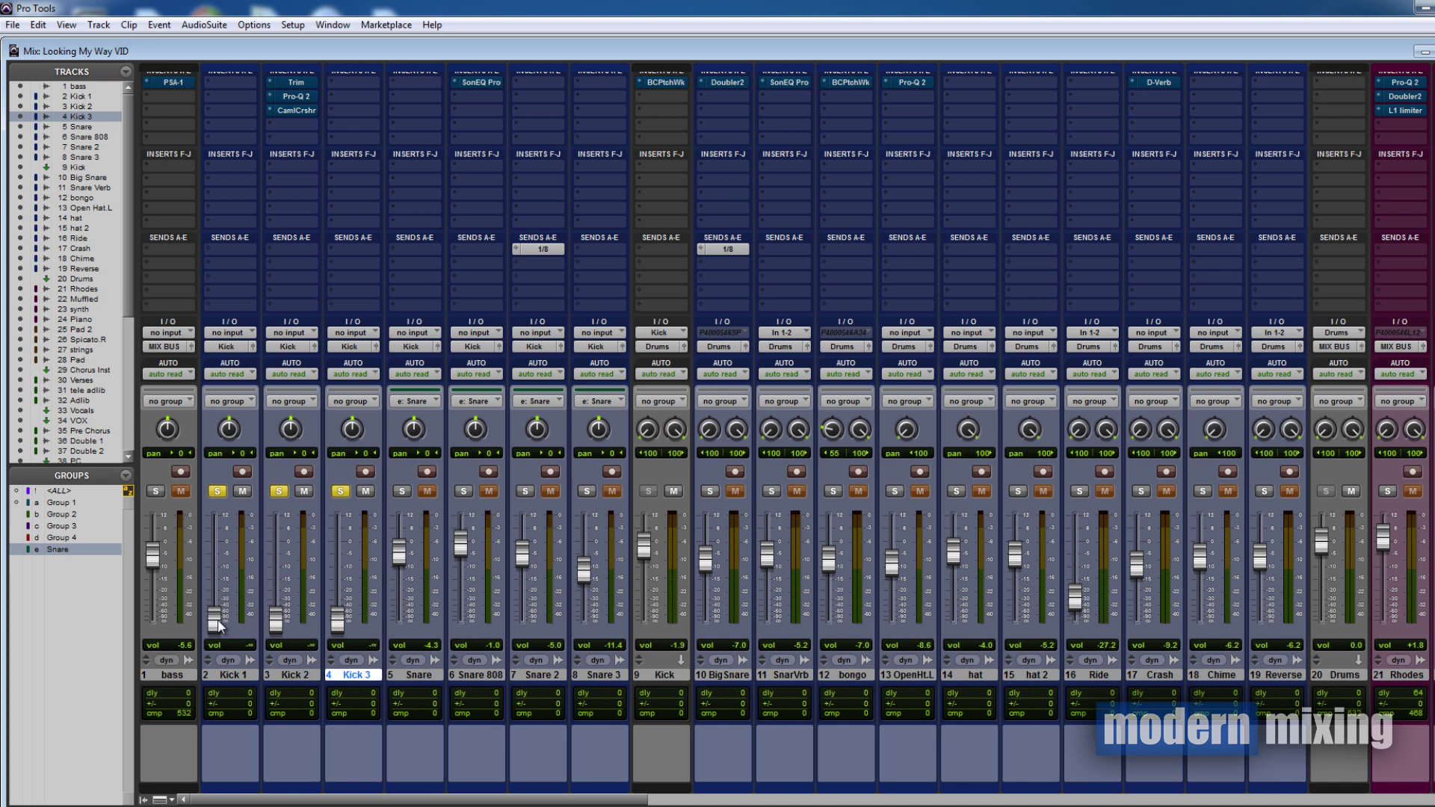
left_click_drag(217, 621, 213, 589)
left_click_drag(212, 547, 209, 667)
- Compare Kick 2 (-1.9 dB), Kick 3 and Kick 1 (-0.6 dB), then set Kick 3 and Kick 2 to -1.0 dB
left_click_drag(276, 619, 278, 552)
mouse_move(337, 618)
left_mouse_down()
mouse_move(337, 542)
mouse_move(338, 644)
left_mouse_up()
left_click_drag(220, 627, 218, 546)
left_click_drag(218, 547, 226, 641)
left_click_drag(338, 620, 334, 551)
left_click_drag(276, 625, 277, 551)
- Silence Kick 2 and Kick 1, raise Kick 3 to about -14.5 dB, then silence Kick 3
left_click_drag(276, 551, 219, 550)
left_click_drag(218, 551, 215, 622)
left_click_drag(337, 620, 327, 553)
left_click_drag(337, 549, 280, 554)
- Silence Kick 2, raise Kick 1 to -0.6 dB and Kick 3 to -6.2 dB, then ease Kick 2 up to about -5.5 dB
left_click_drag(280, 554, 272, 642)
left_click_drag(214, 619, 211, 550)
left_click_drag(340, 623, 333, 556)
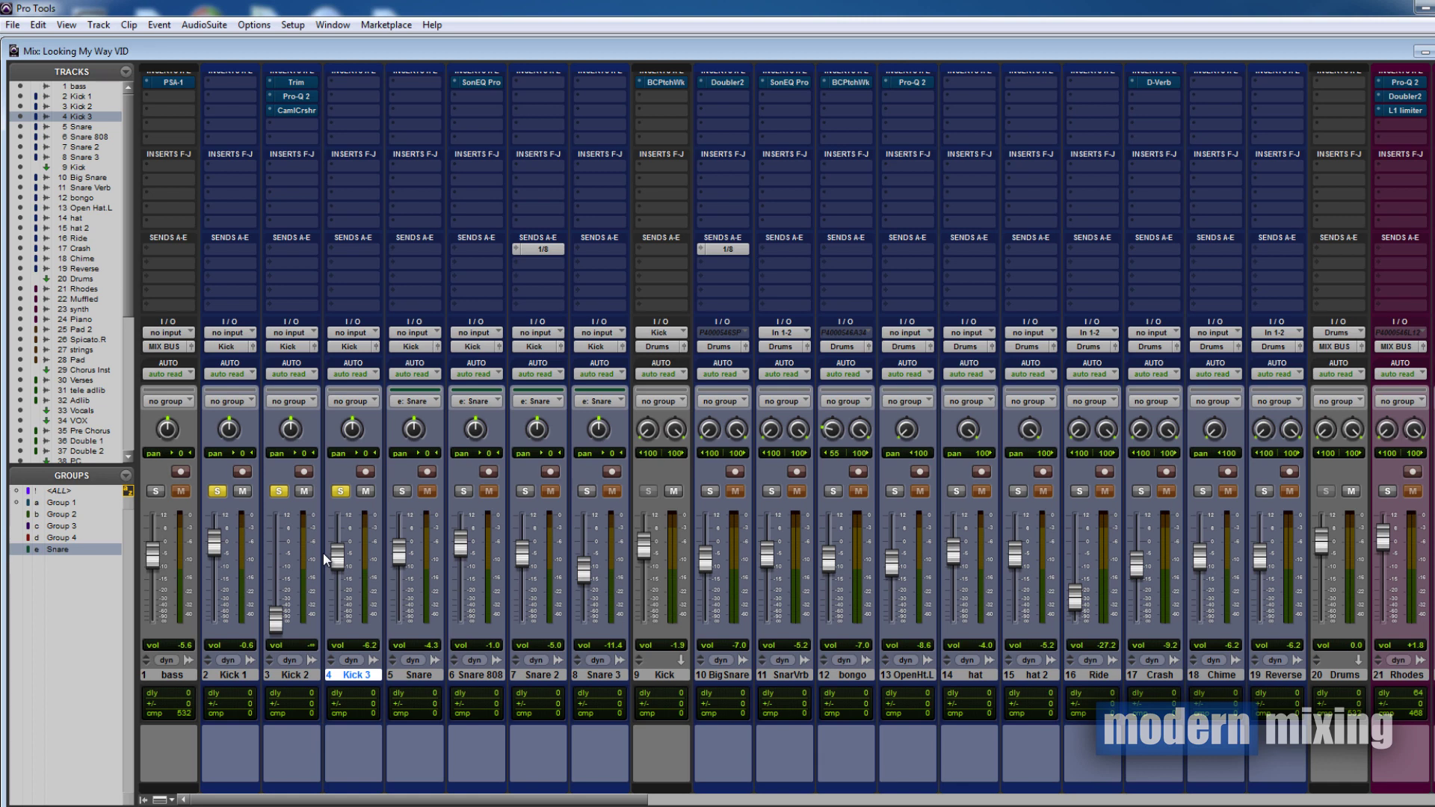
left_click_drag(267, 624, 273, 569)
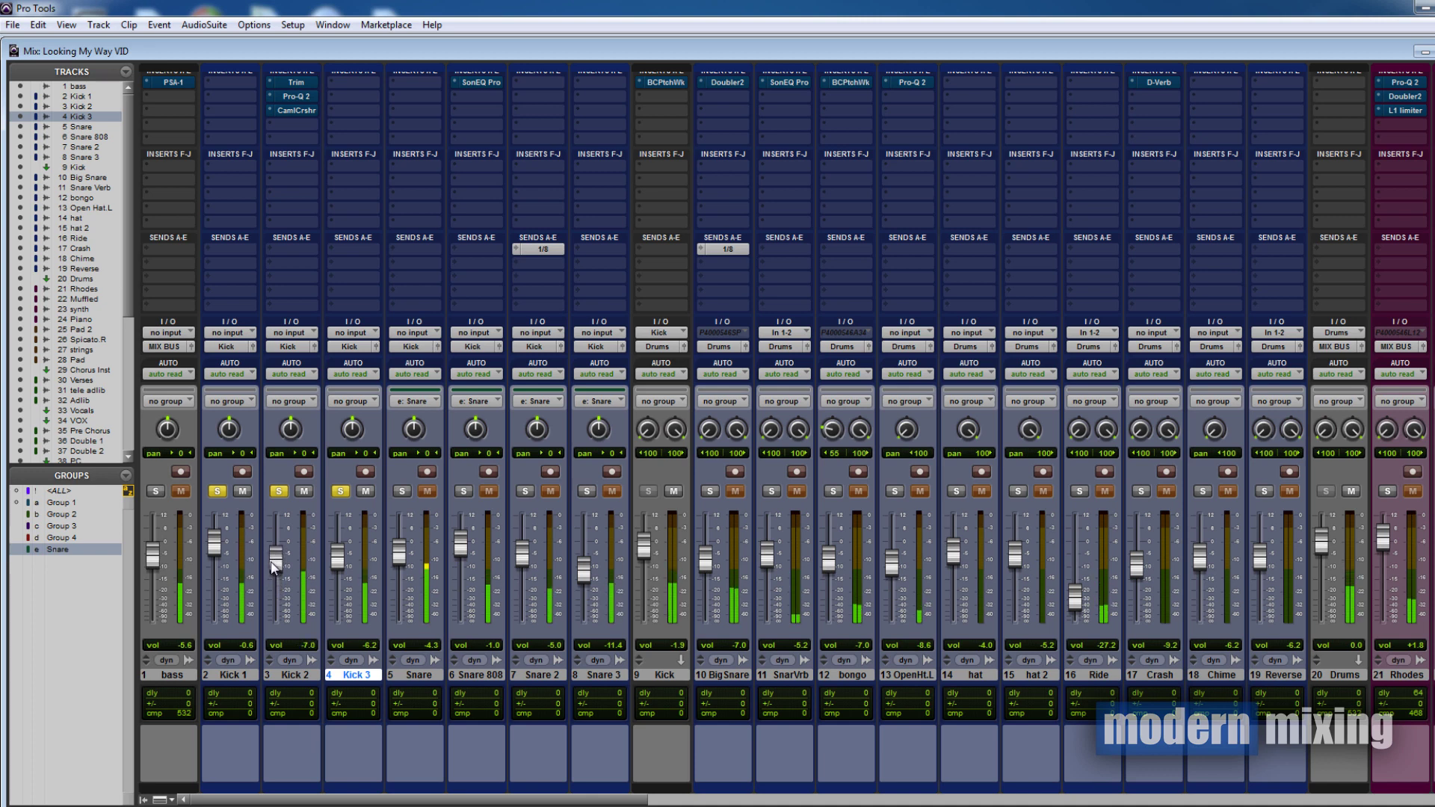
left_click_drag(270, 562, 274, 558)
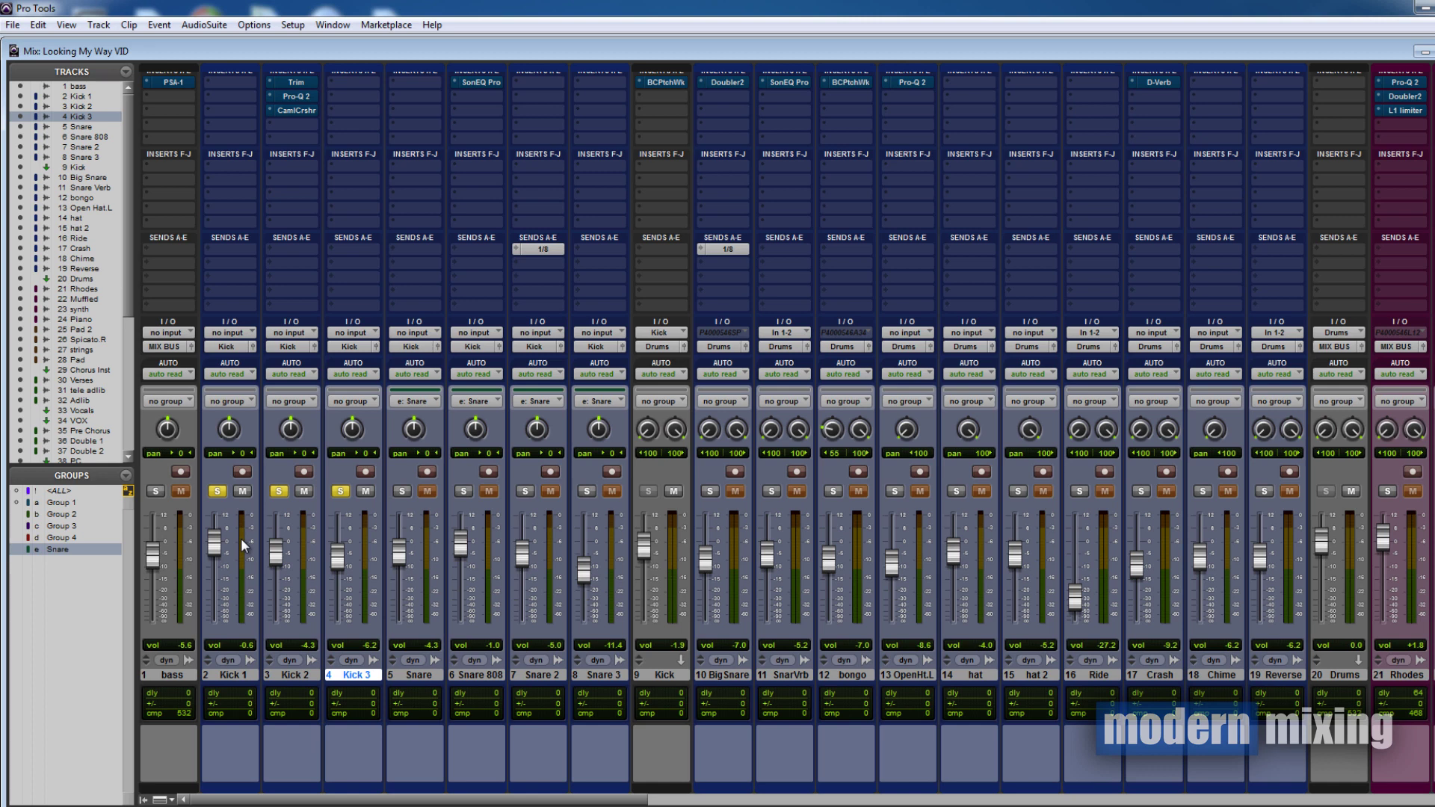
left_click(311, 82)
left_click_drag(474, 314, 470, 353)
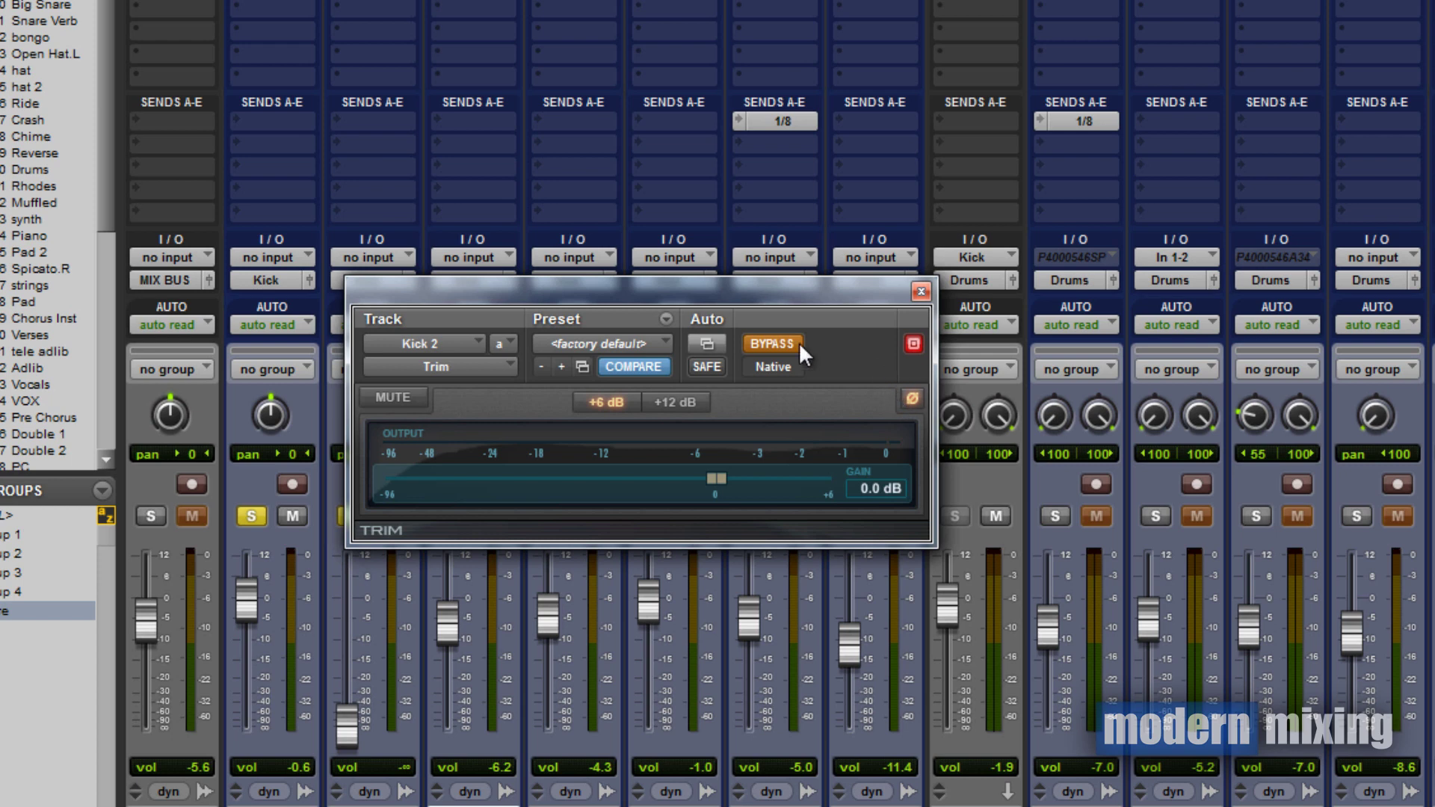
left_click_drag(745, 287, 781, 94)
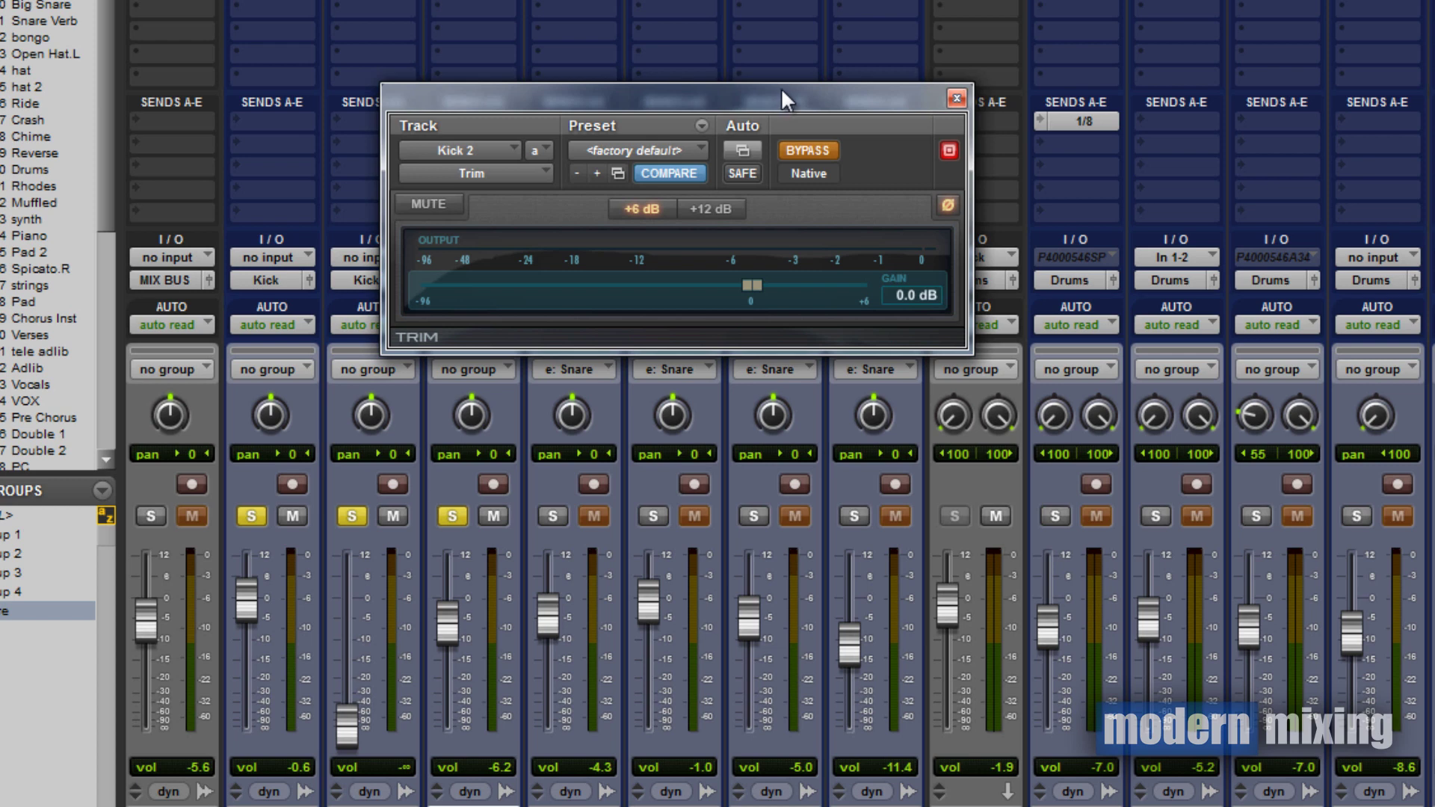
left_click(956, 99)
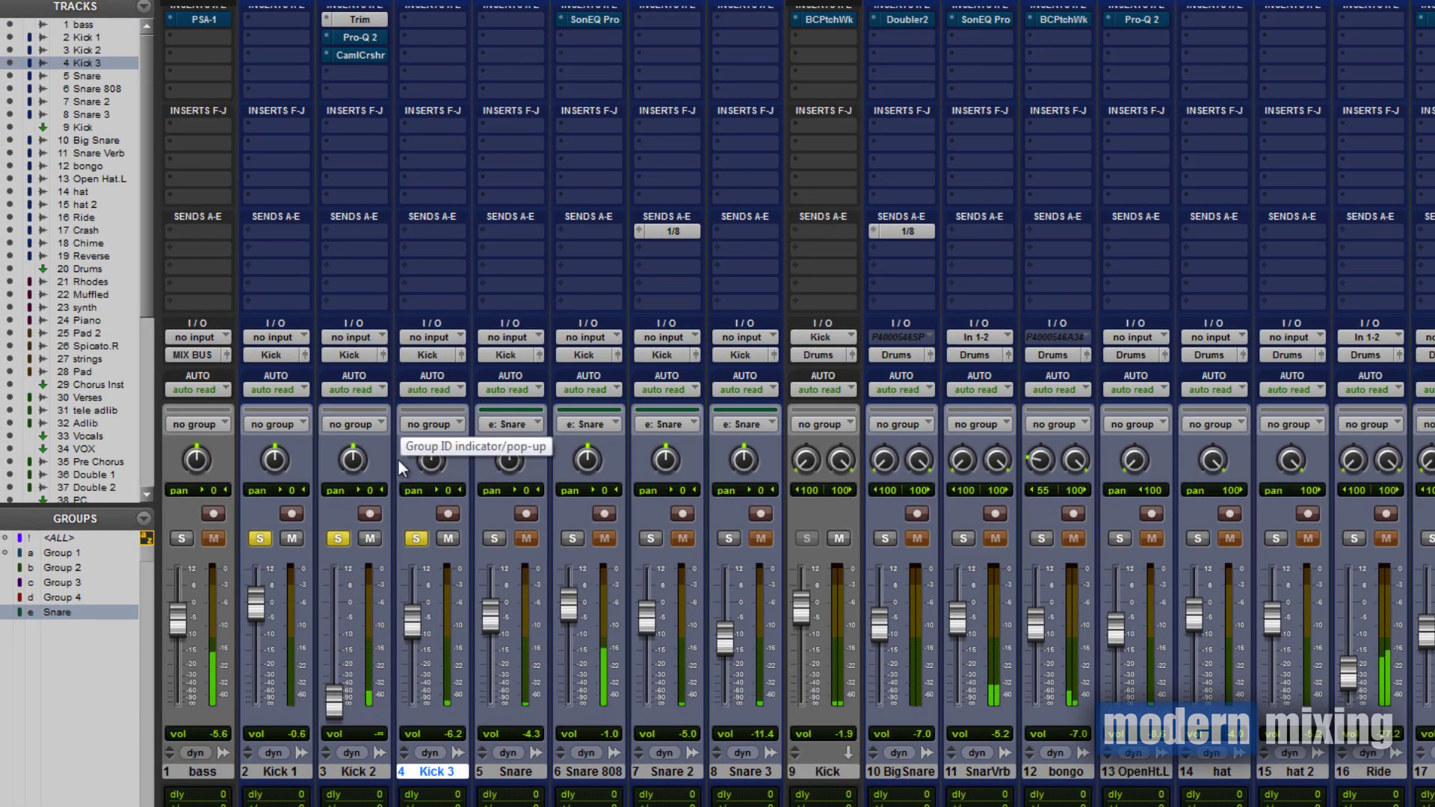
- Raise Kick 2's fader from -∞ to -5.5 dB
left_click_drag(326, 710, 333, 619)
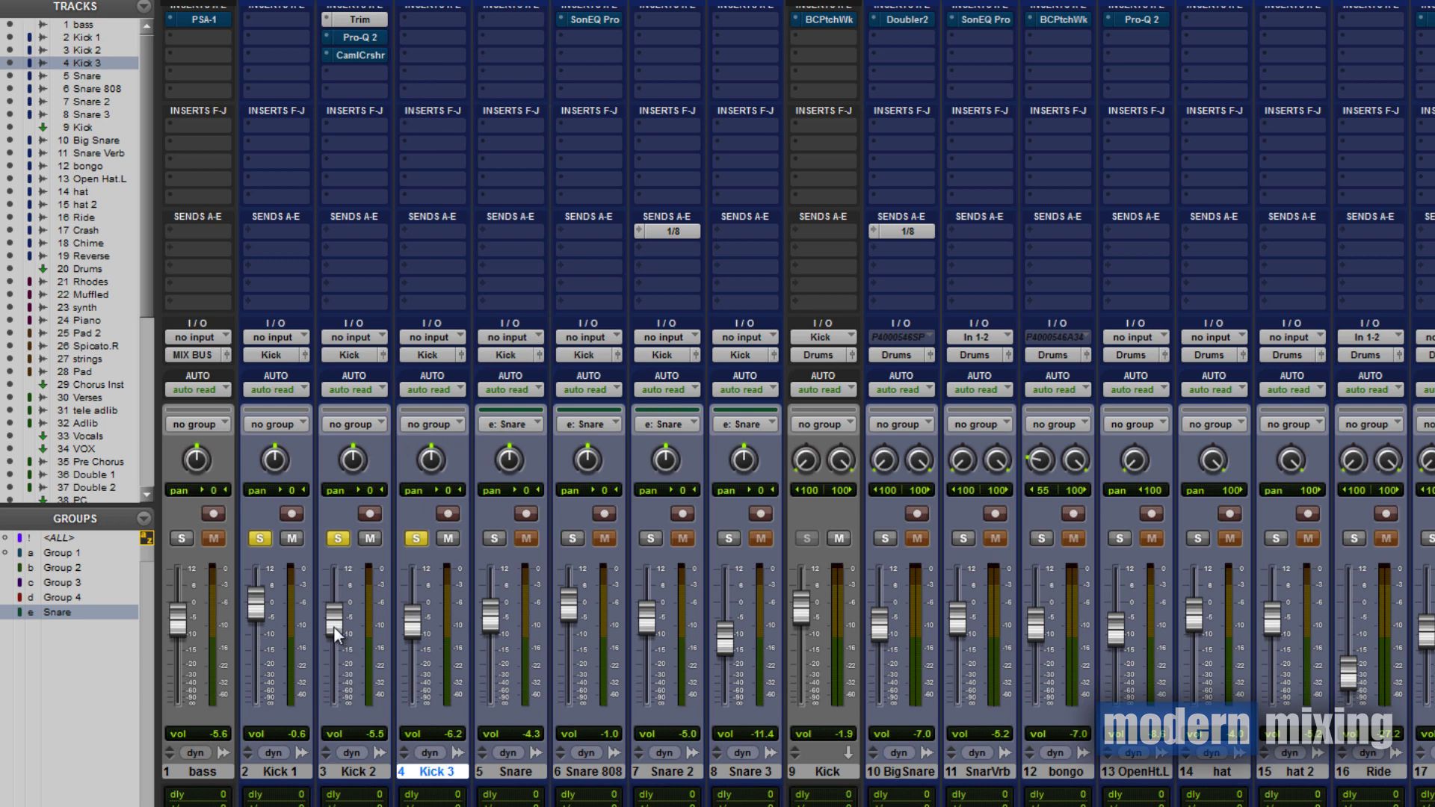
- Nudge Kick 2 to -4.6 dB and toggle its Trim plugin on and off repeatedly to compare
left_click_drag(333, 626, 333, 623)
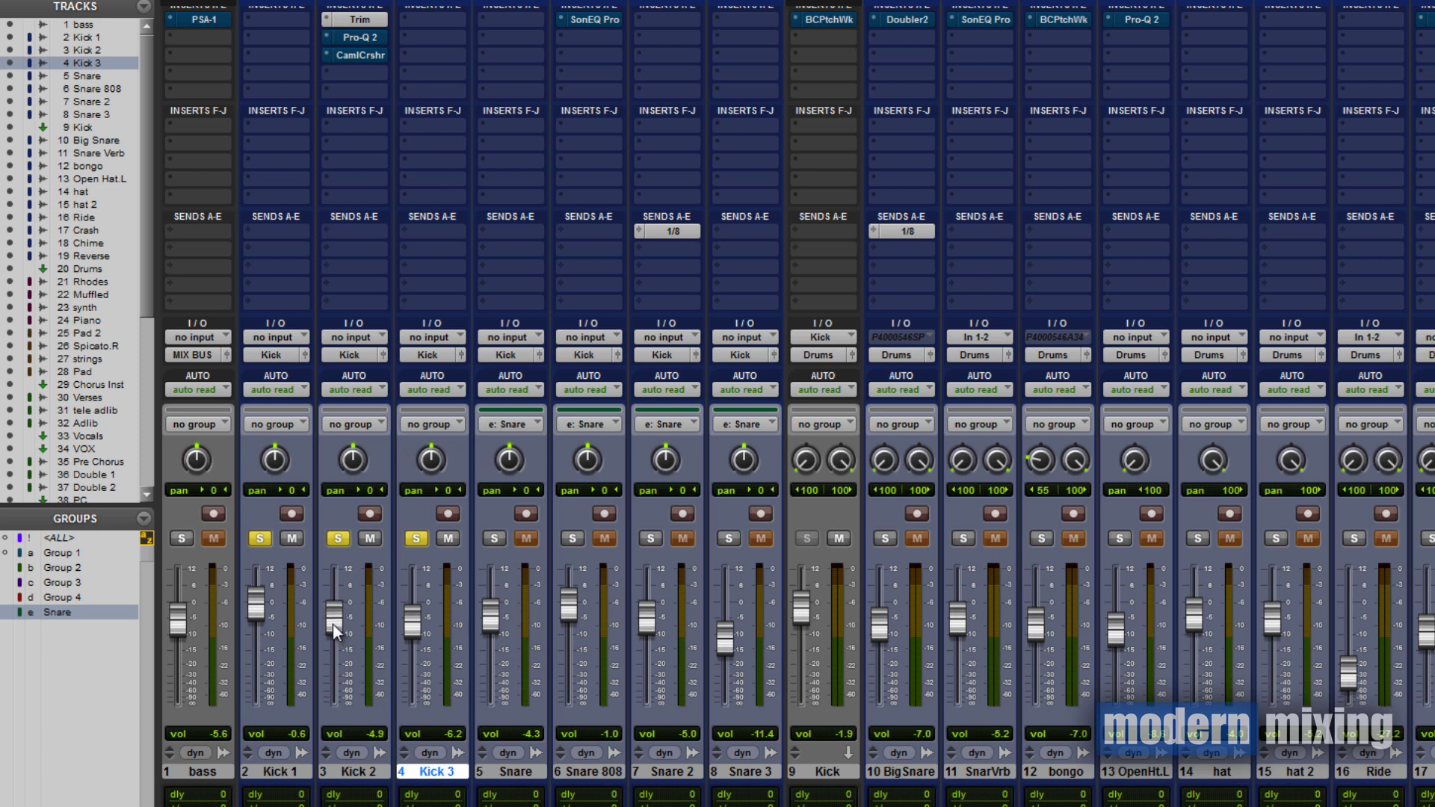
left_click(374, 21)
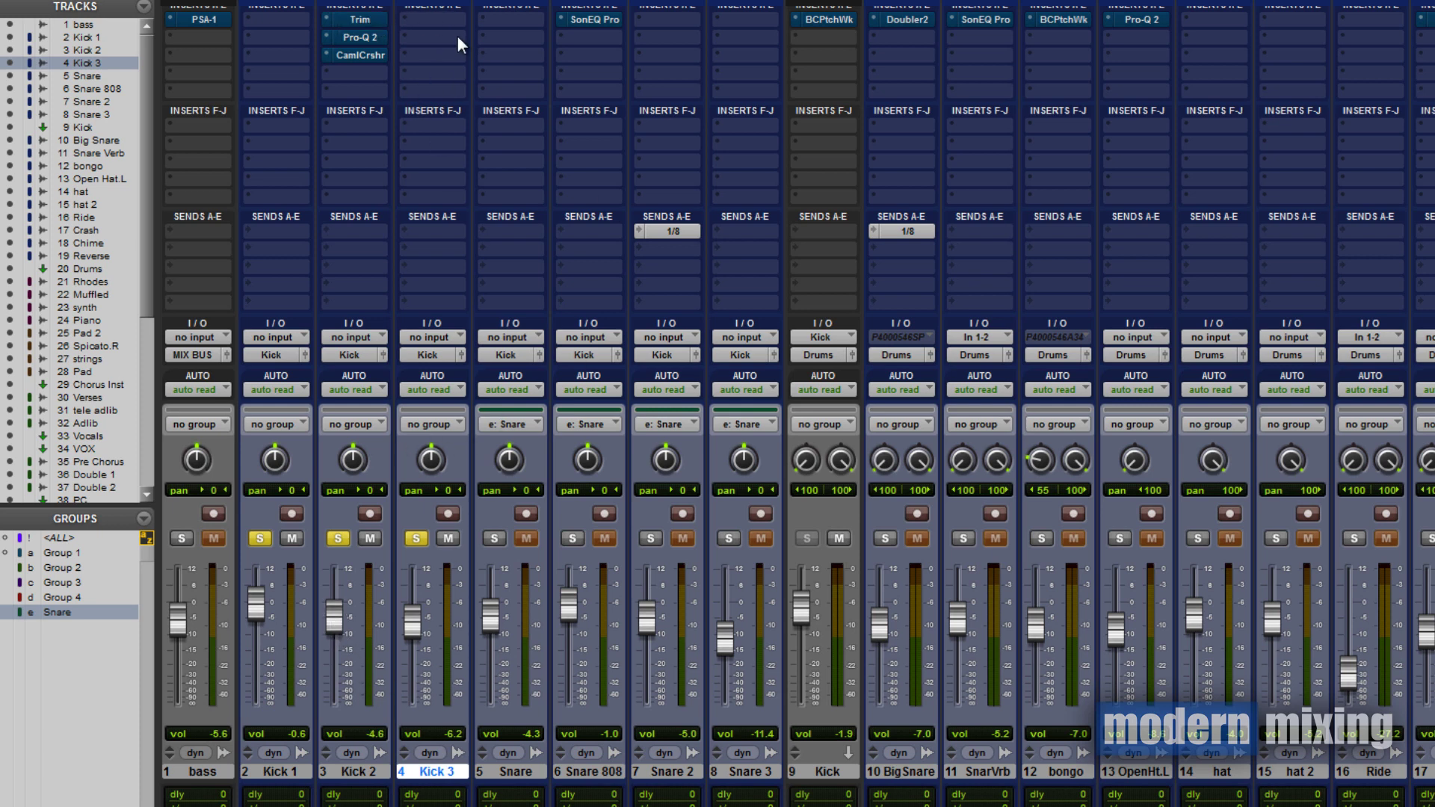
left_click(371, 21)
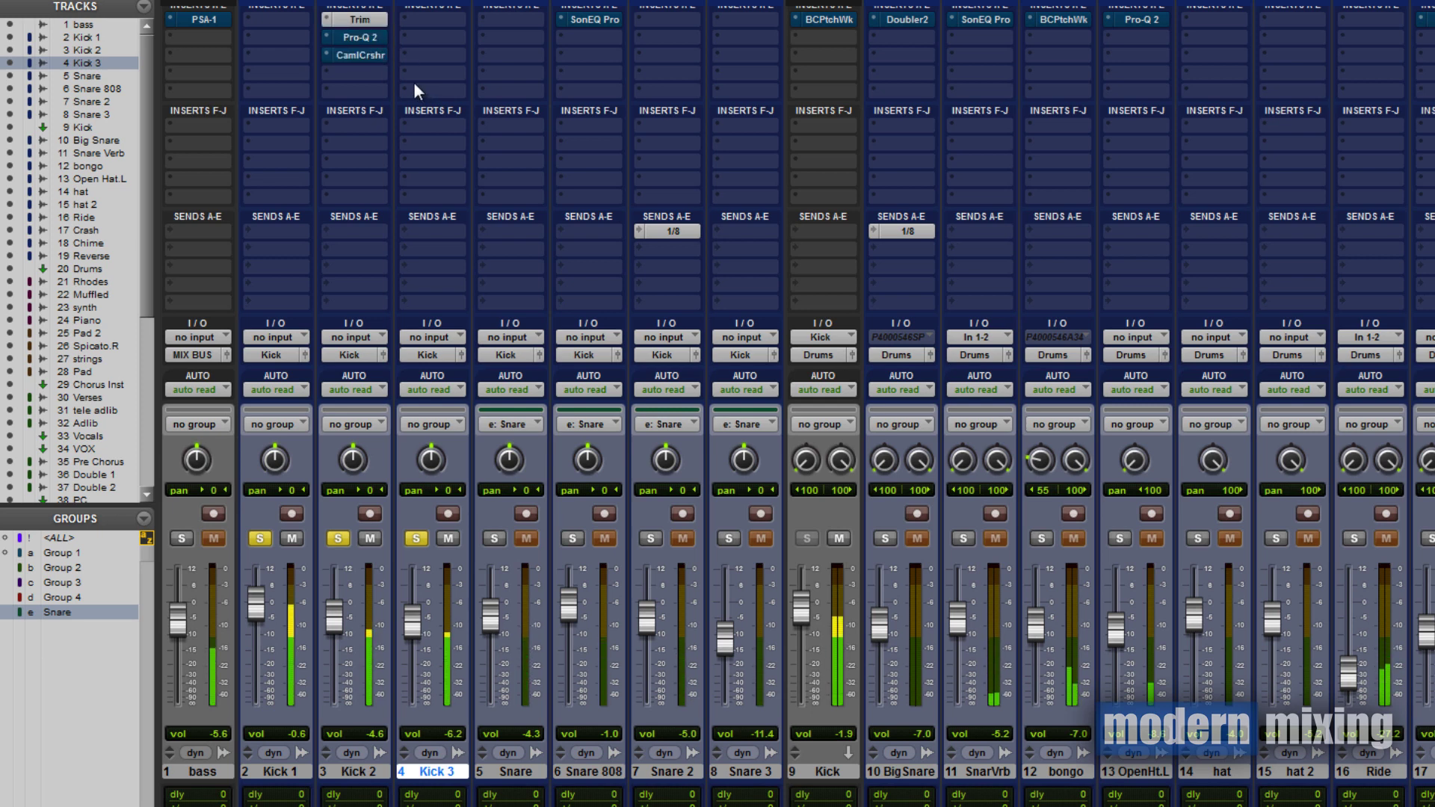
left_click(381, 19)
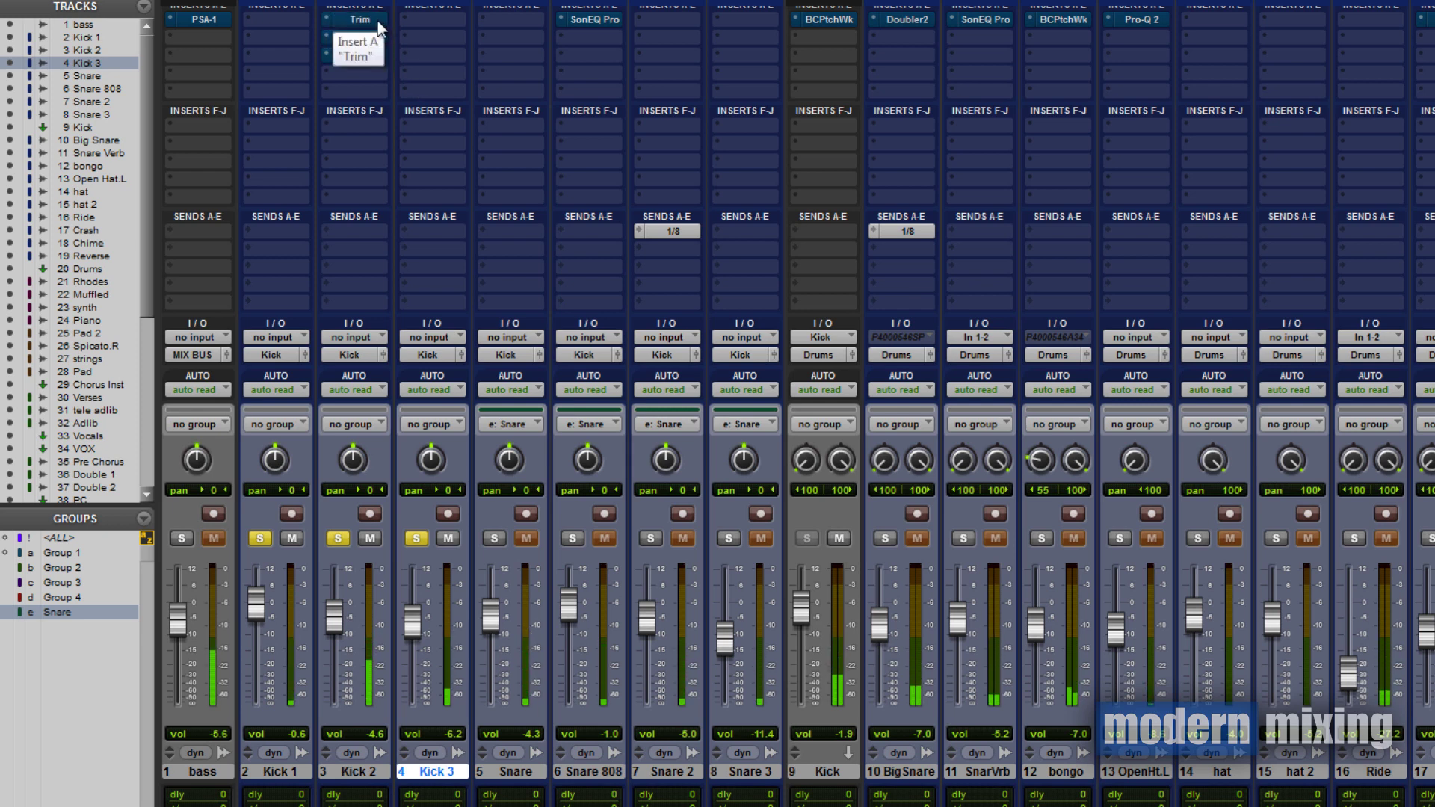
left_click(378, 22)
left_click(377, 20)
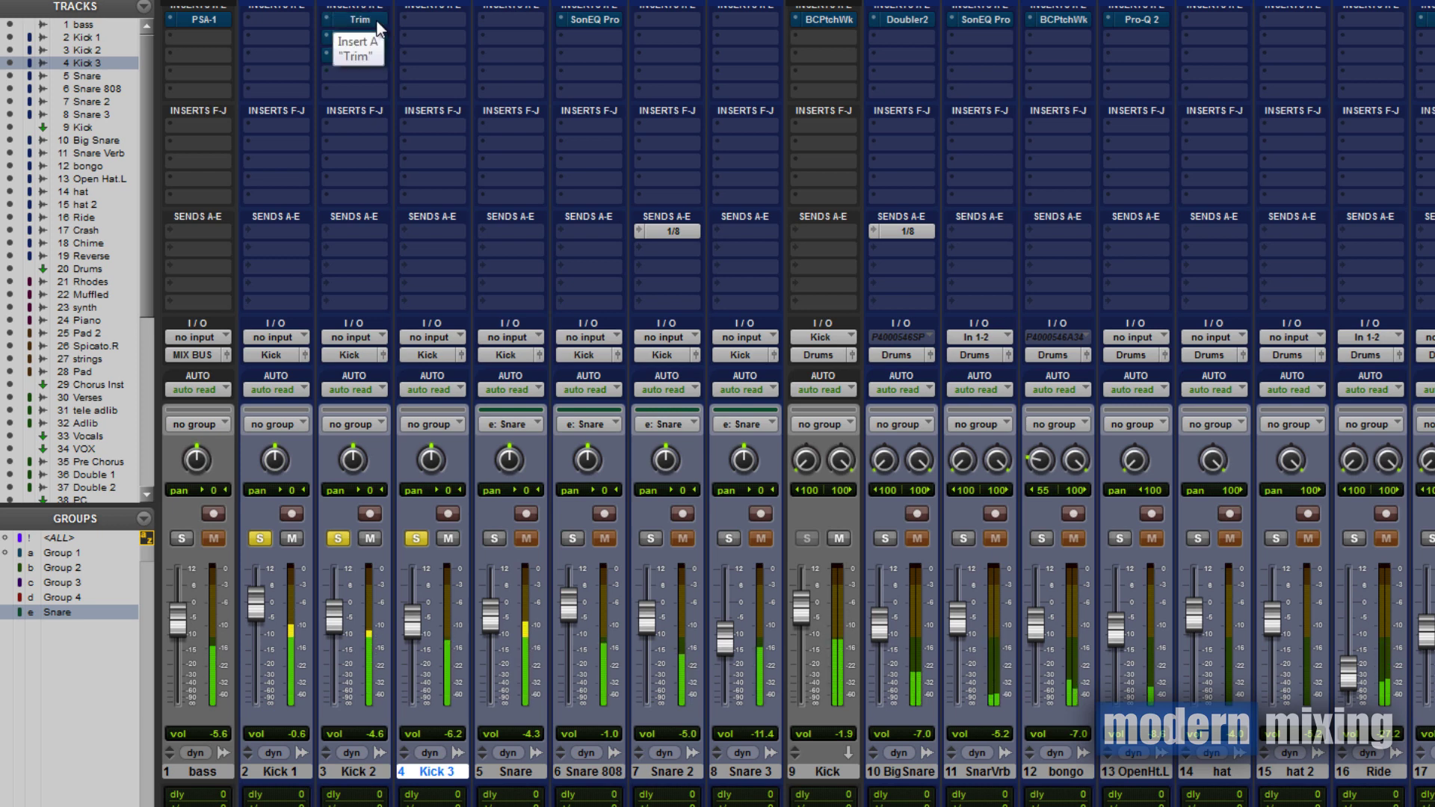
left_click(378, 23)
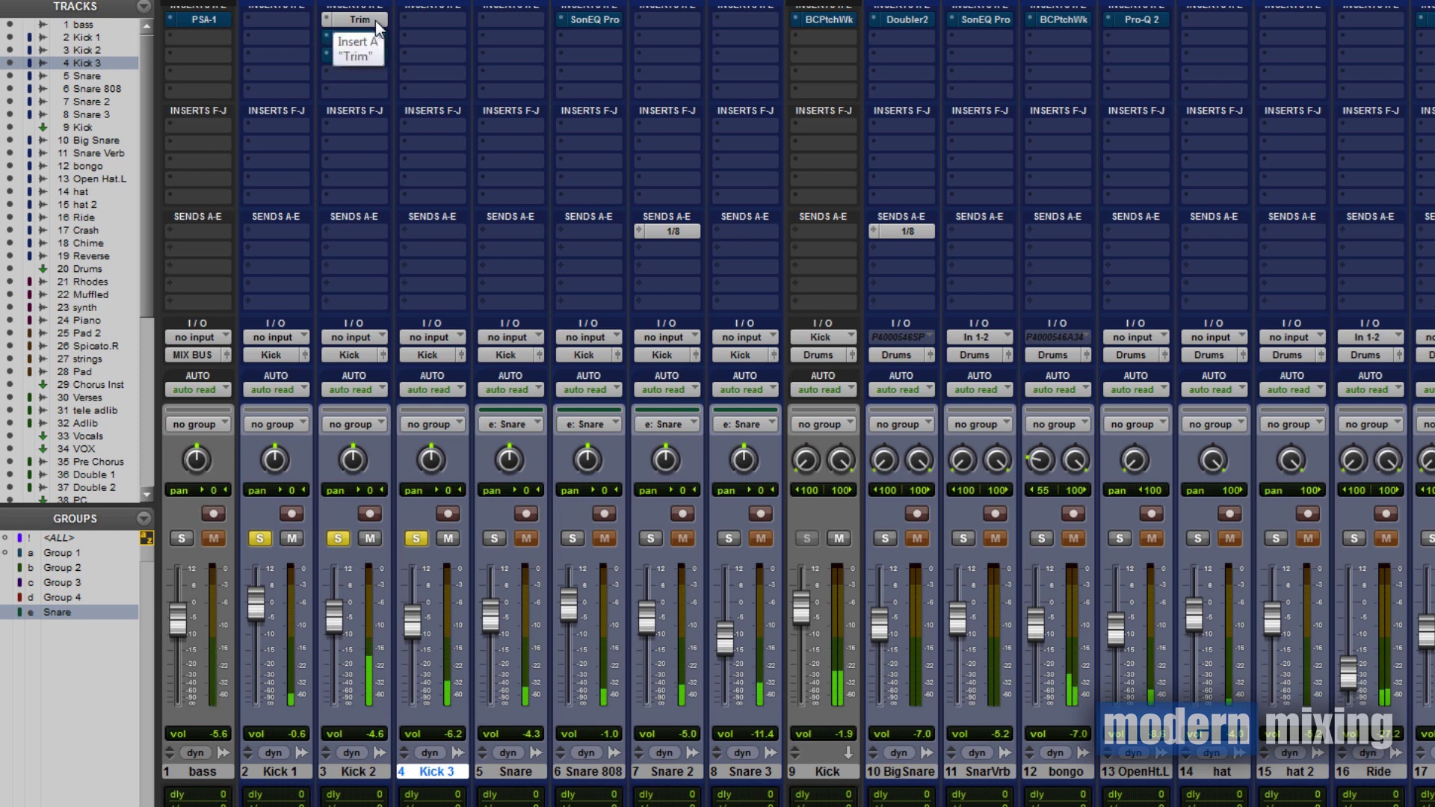